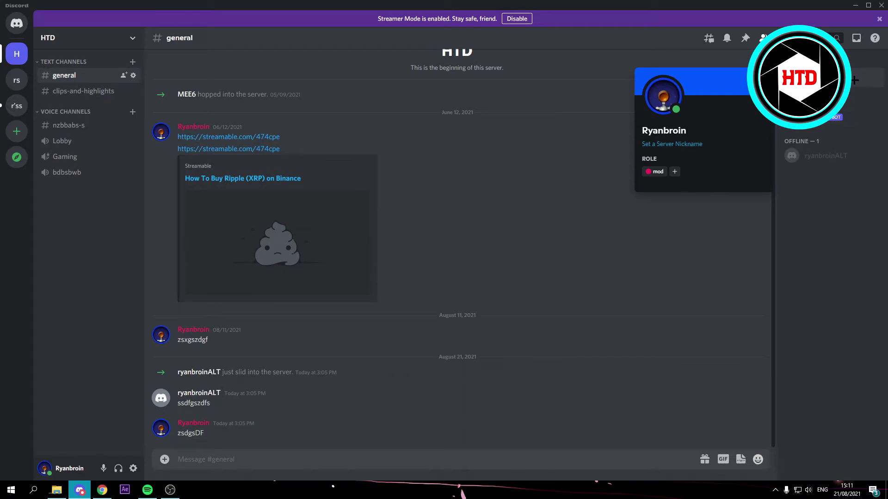
# Switch from Discord to the browser's Google results for 'premid'.
pyautogui.click(102, 490)
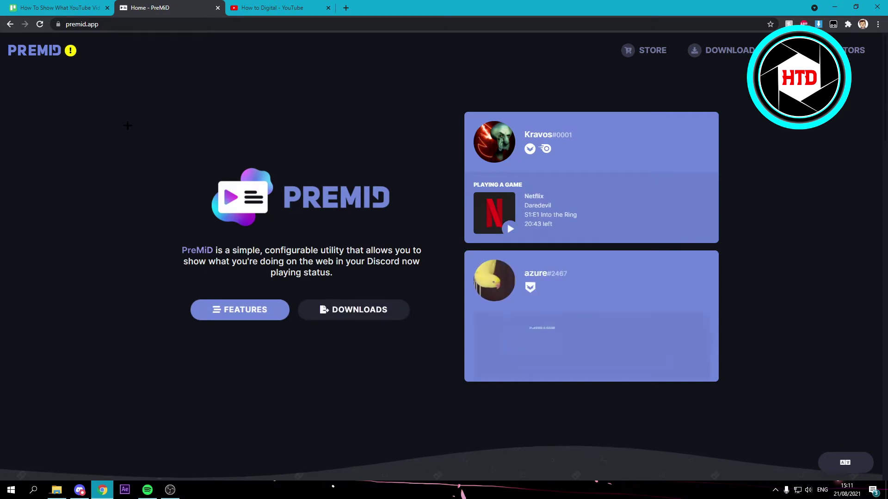
# Go to the PreMiD downloads page, review the get-started steps, and download the Windows app.
pyautogui.click(352, 310)
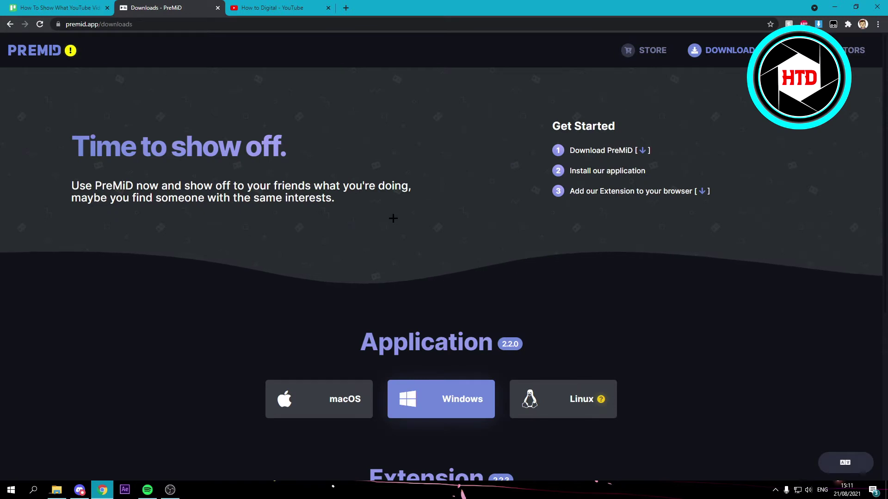
pyautogui.moveTo(549, 125)
pyautogui.mouseDown()
pyautogui.moveTo(601, 127)
pyautogui.moveTo(623, 152)
pyautogui.mouseUp()
pyautogui.click(601, 126)
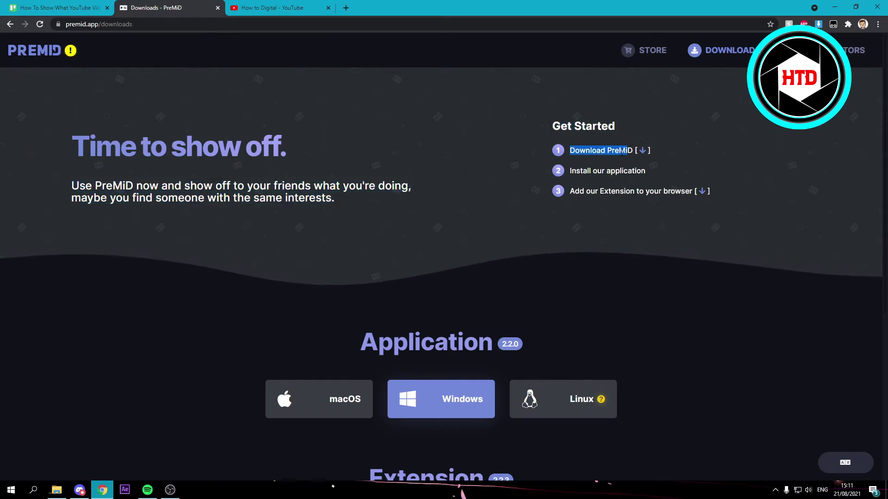
pyautogui.moveTo(572, 172)
pyautogui.mouseDown()
pyautogui.moveTo(626, 168)
pyautogui.moveTo(685, 192)
pyautogui.mouseUp()
pyautogui.click(624, 196)
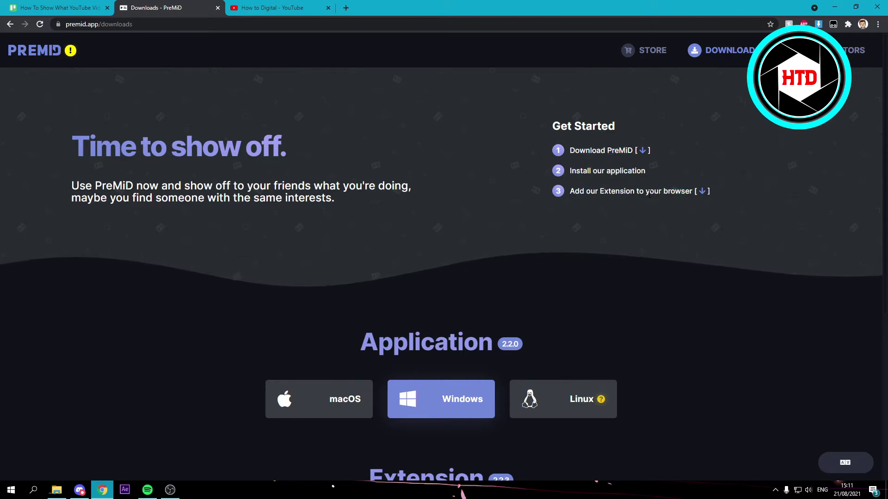
pyautogui.scroll(-1, 628, 203)
pyautogui.scroll(-3, 628, 203)
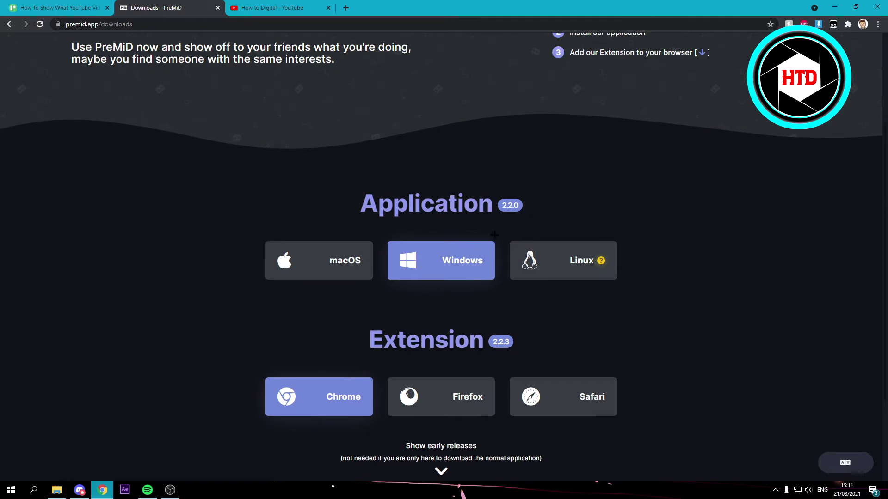
pyautogui.click(437, 253)
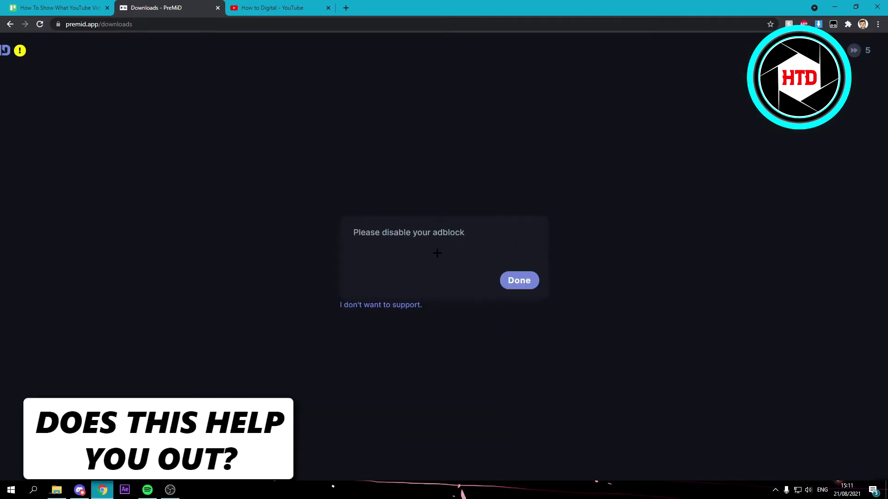
# Dismiss the adblock notice, keep the PreMiD installer, and run it.
pyautogui.click(380, 305)
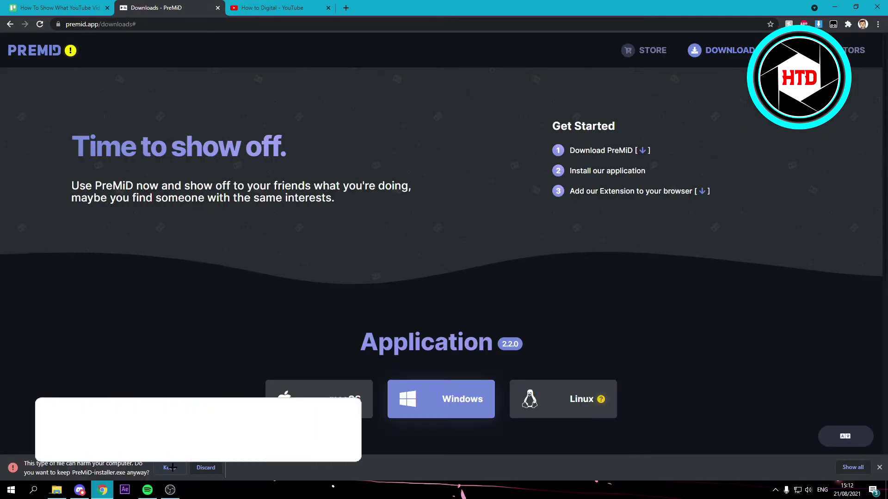
pyautogui.click(169, 467)
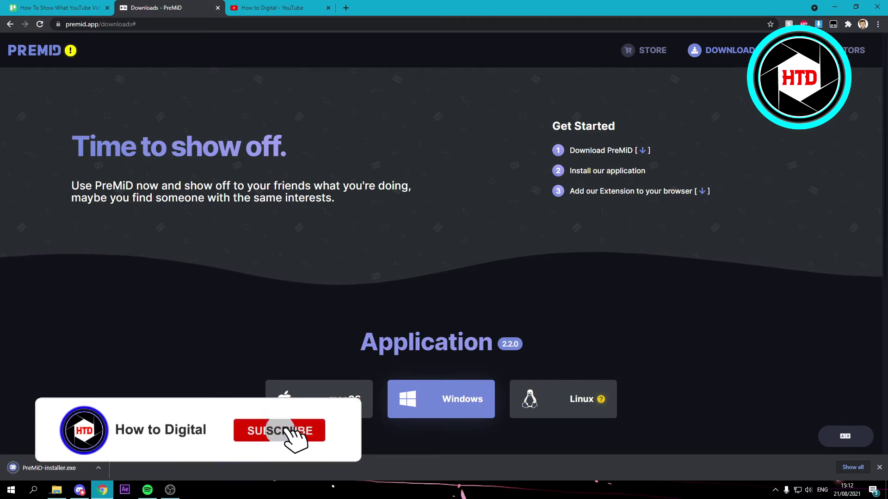
pyautogui.click(62, 469)
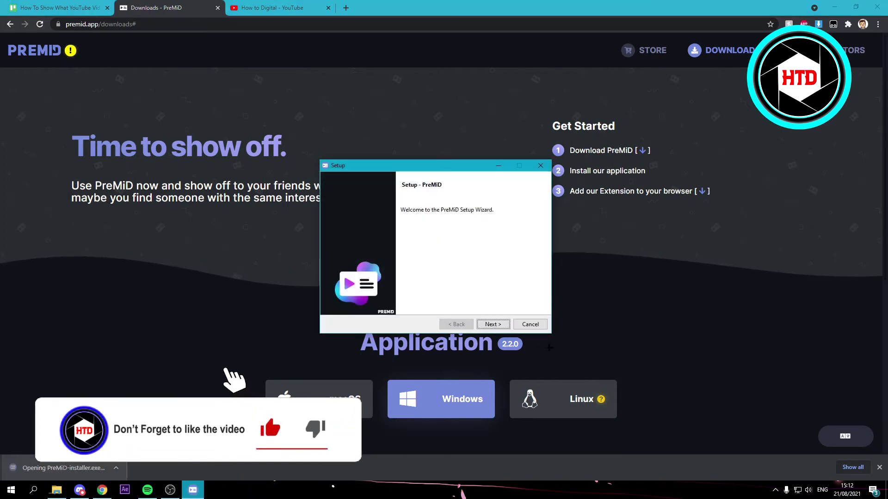
# Accept the license and complete the PreMiD setup wizard through Install and Finish.
pyautogui.click(493, 324)
pyautogui.click(429, 294)
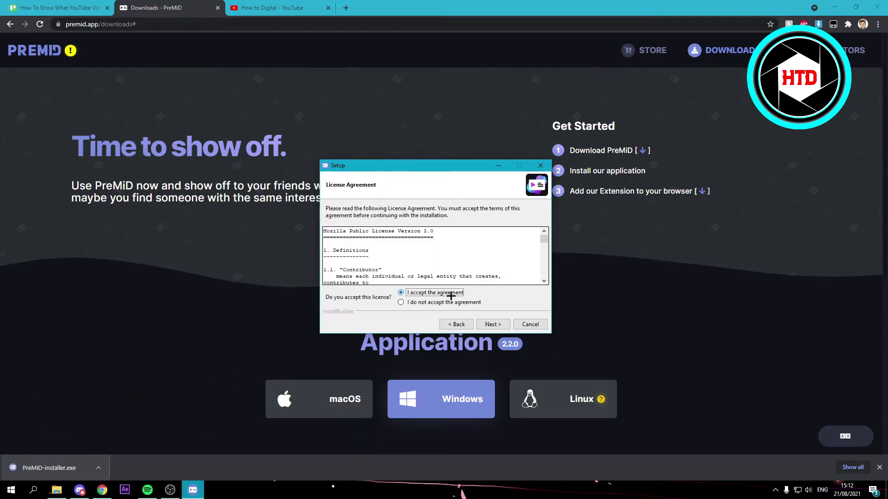
pyautogui.click(492, 324)
pyautogui.click(491, 324)
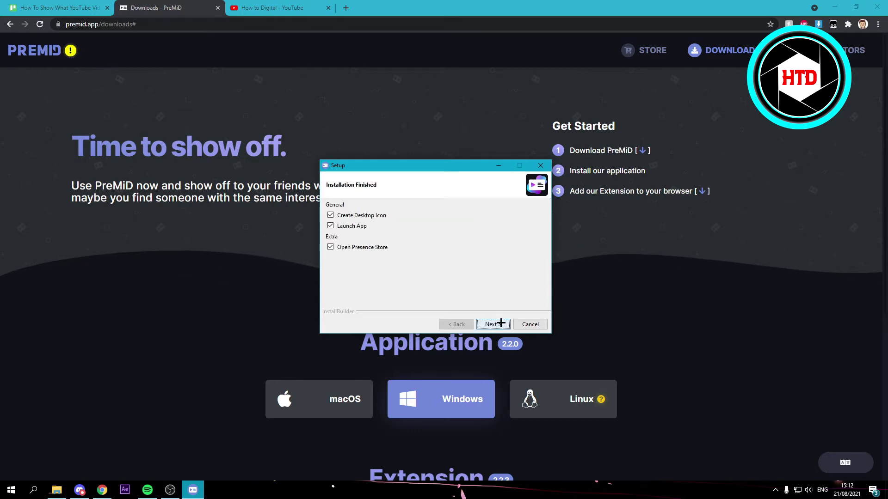
pyautogui.click(500, 324)
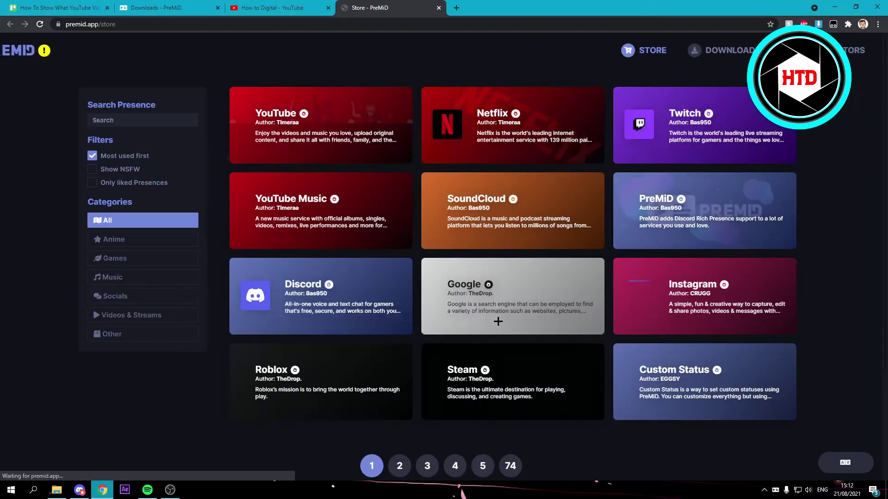
# Allow PreMiD internet access in BullGuard and choose the Chrome extension download.
pyautogui.hotkey('ctrl', '2')
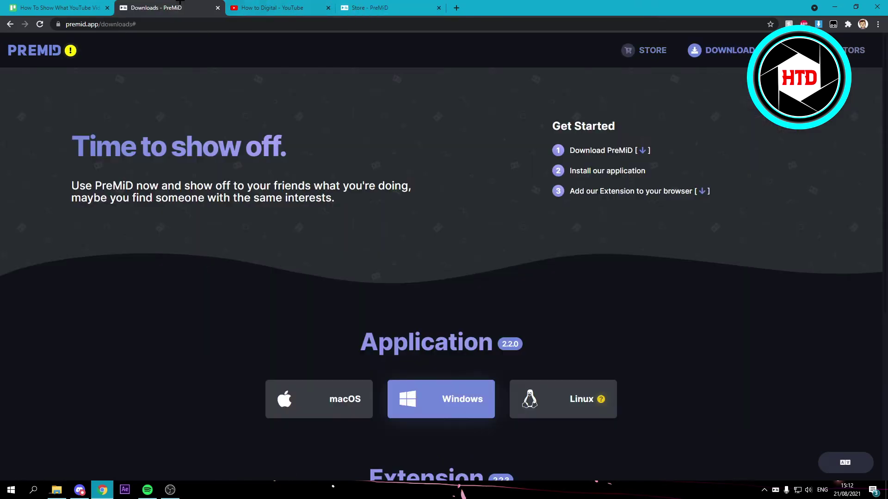
pyautogui.scroll(-3, 580, 253)
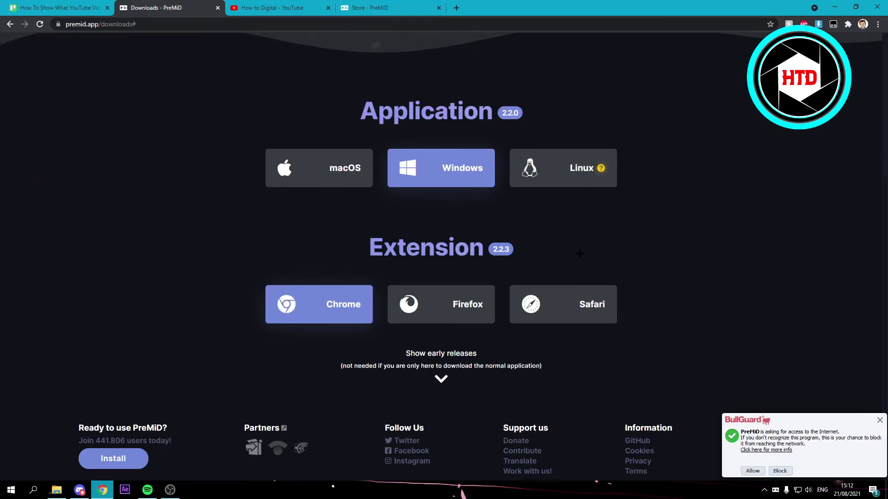
pyautogui.click(752, 469)
pyautogui.moveTo(368, 249); pyautogui.dragTo(486, 250)
pyautogui.click(310, 307)
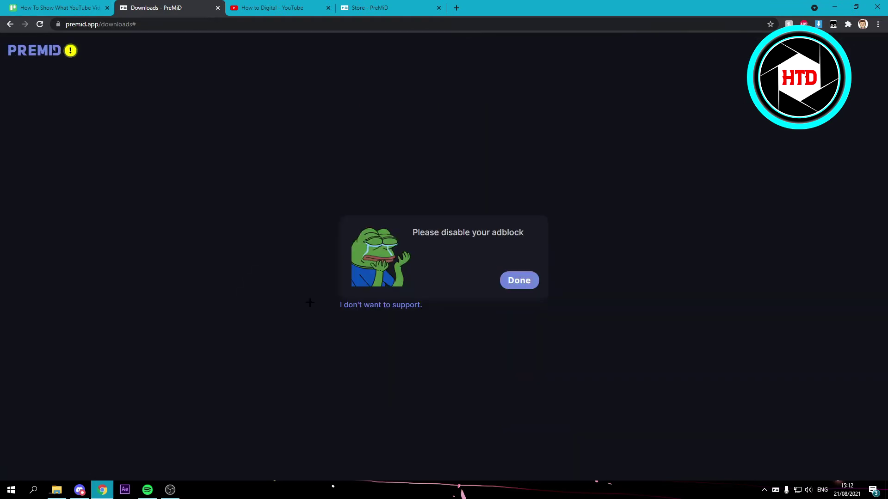
# Add the PreMiD extension to Chrome and close its thank-you page.
pyautogui.click(631, 120)
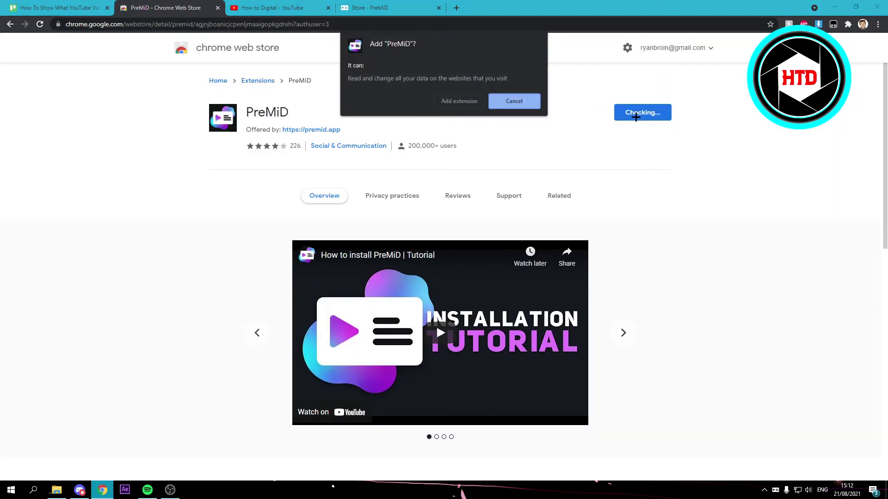
pyautogui.click(452, 102)
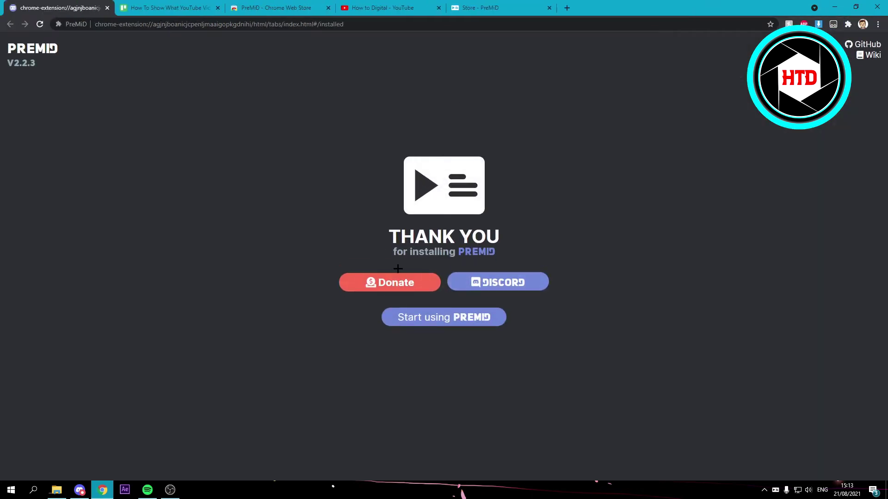
pyautogui.click(106, 8)
# Close the Chrome Web Store and Store - PreMiD tabs, leaving the How to Digital YouTube tab.
pyautogui.click(278, 8)
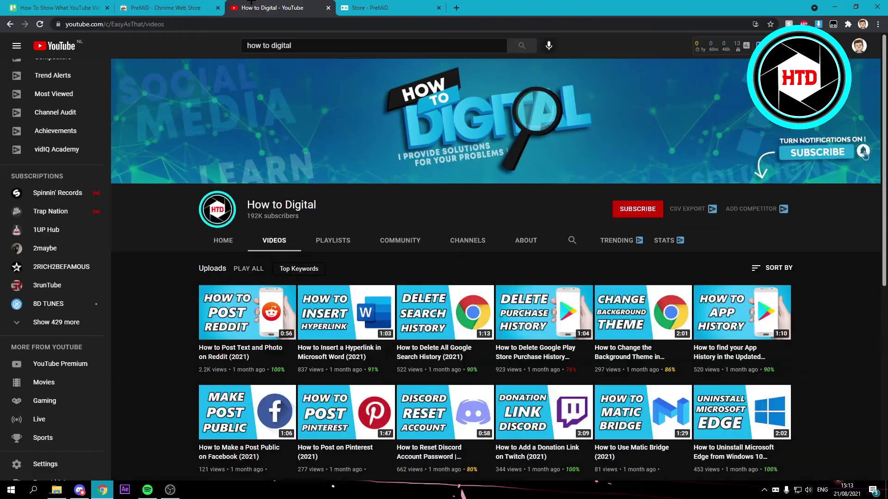
pyautogui.click(200, 3)
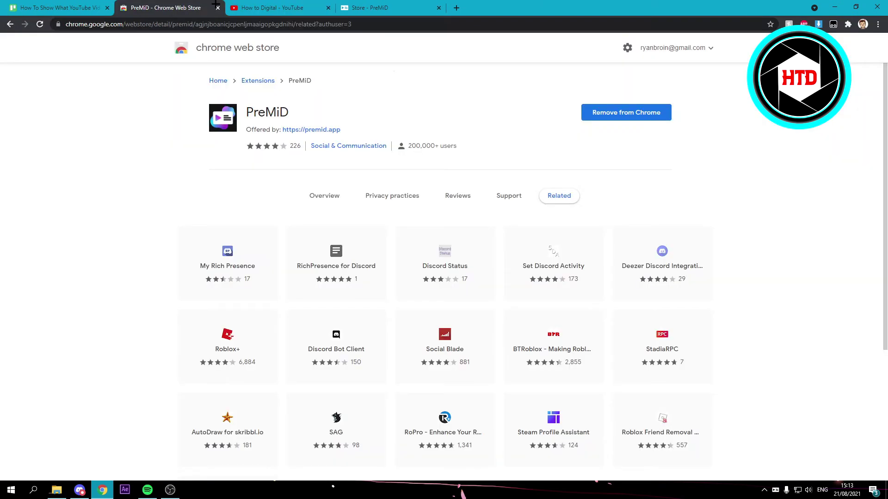
pyautogui.click(210, 7)
pyautogui.click(264, 7)
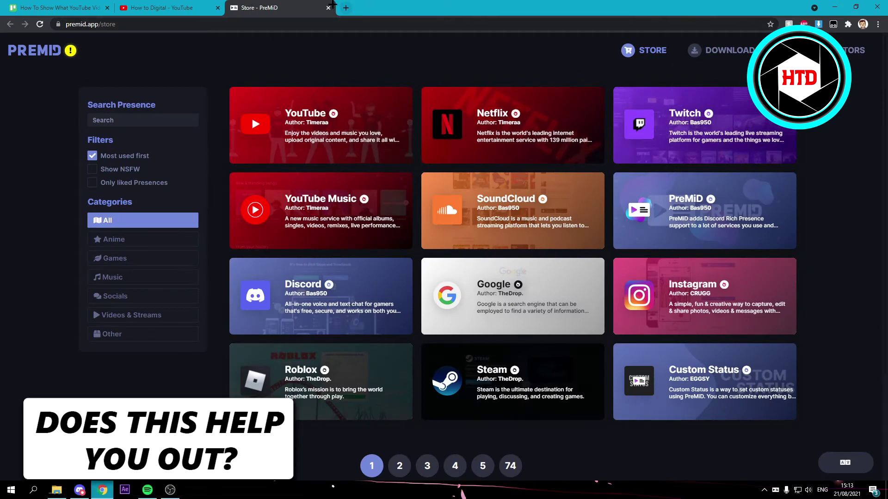
pyautogui.click(330, 8)
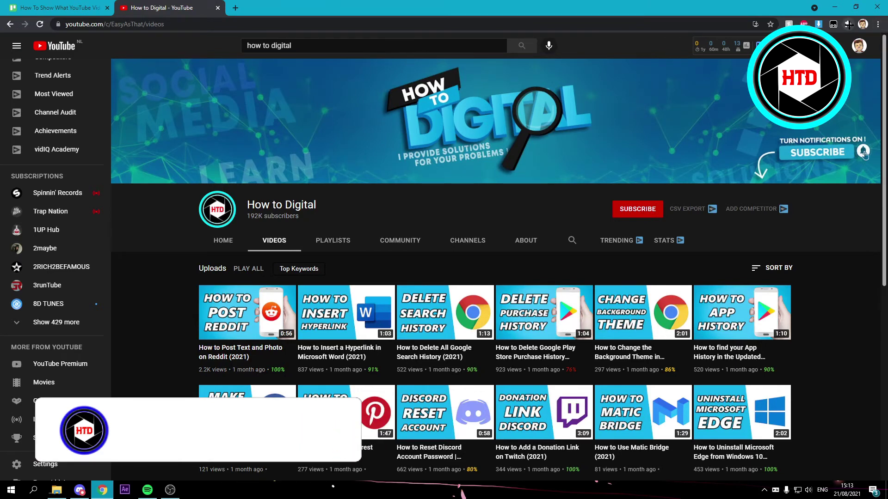
# Pin the PreMiD extension to the Chrome toolbar.
pyautogui.click(848, 25)
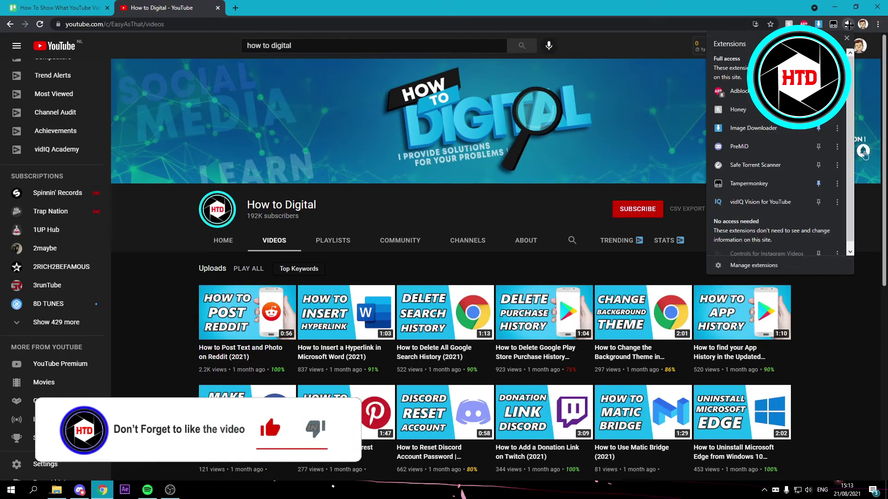
pyautogui.click(819, 146)
pyautogui.click(848, 25)
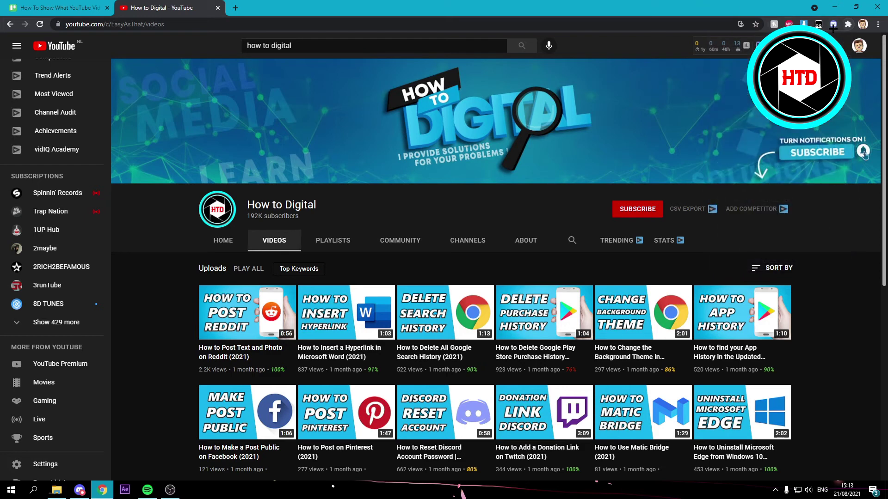
# Switch off PreMiD's YouTube Music presence.
pyautogui.click(834, 24)
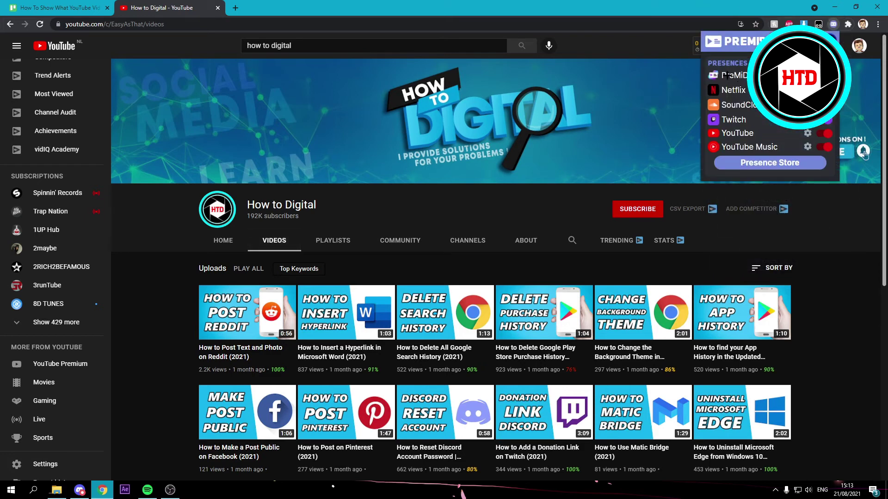
pyautogui.moveTo(728, 76); pyautogui.dragTo(713, 61)
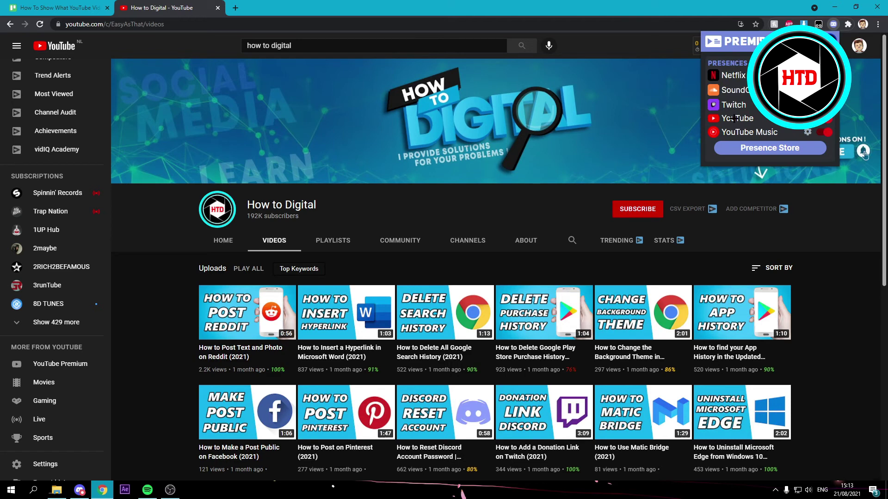
pyautogui.click(824, 132)
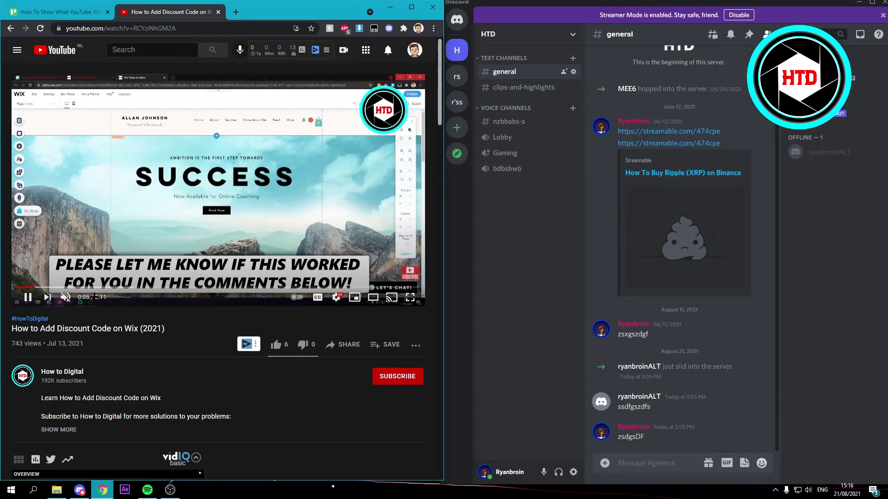
# Check that the Discord profile card shows the How to Digital Wix discount code video.
pyautogui.click(600, 126)
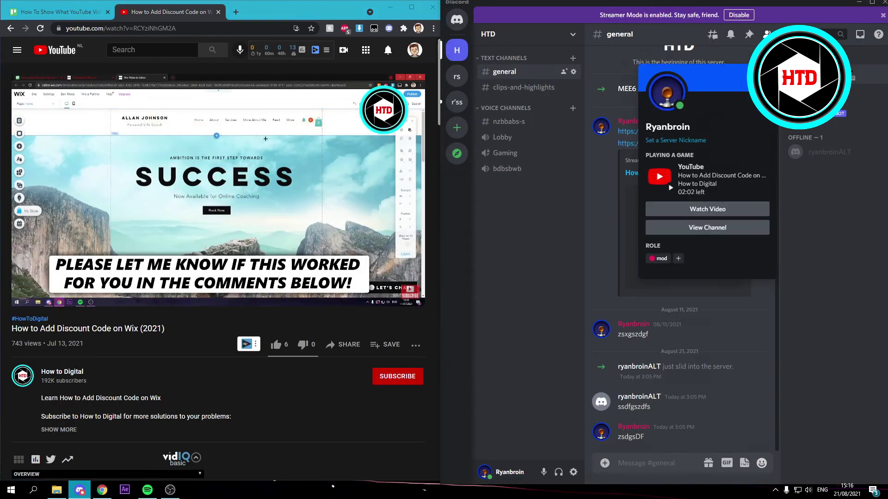